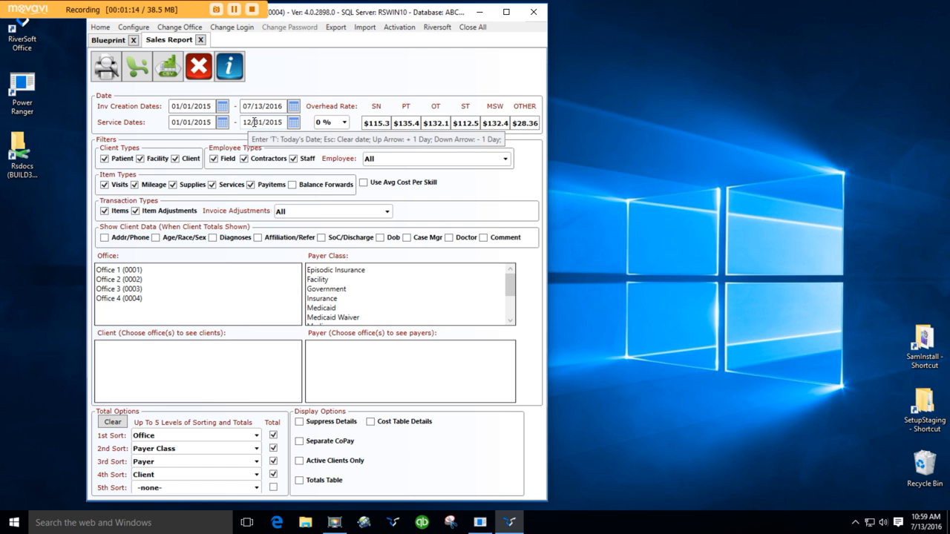
Clear both the start and end of the Service Dates range in the sales report criteria
left_click(204, 125)
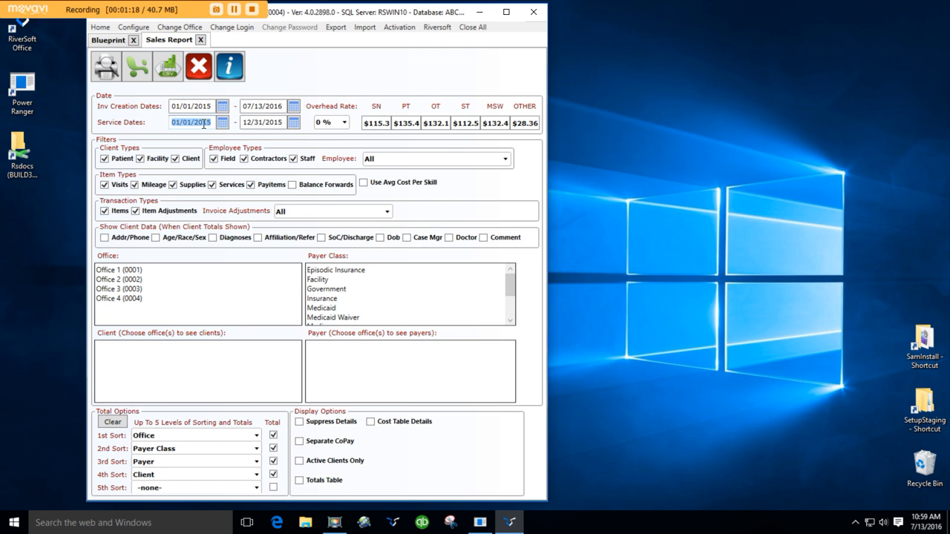
key("Delete")
left_click(243, 126)
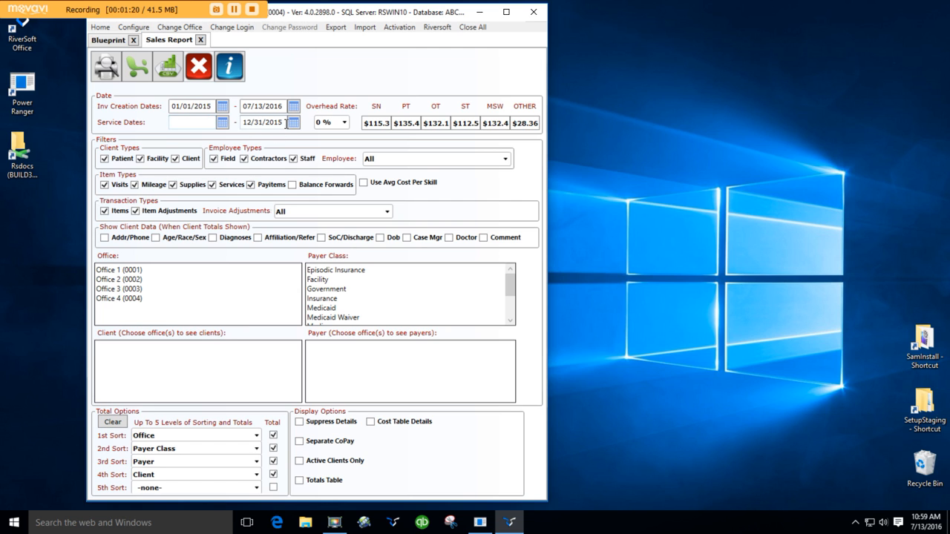
key("Delete")
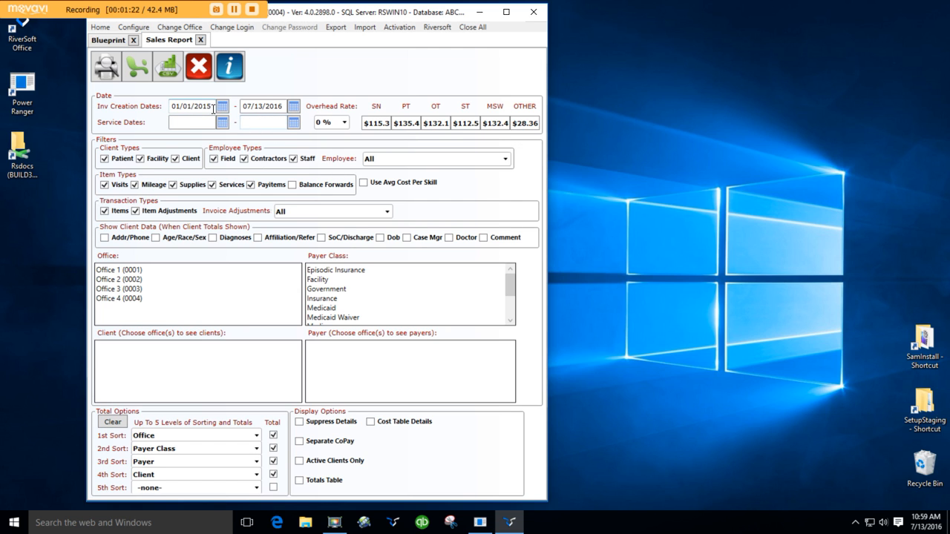
Set the start of the invoice creation date range to 06/15/2015
left_click(212, 109)
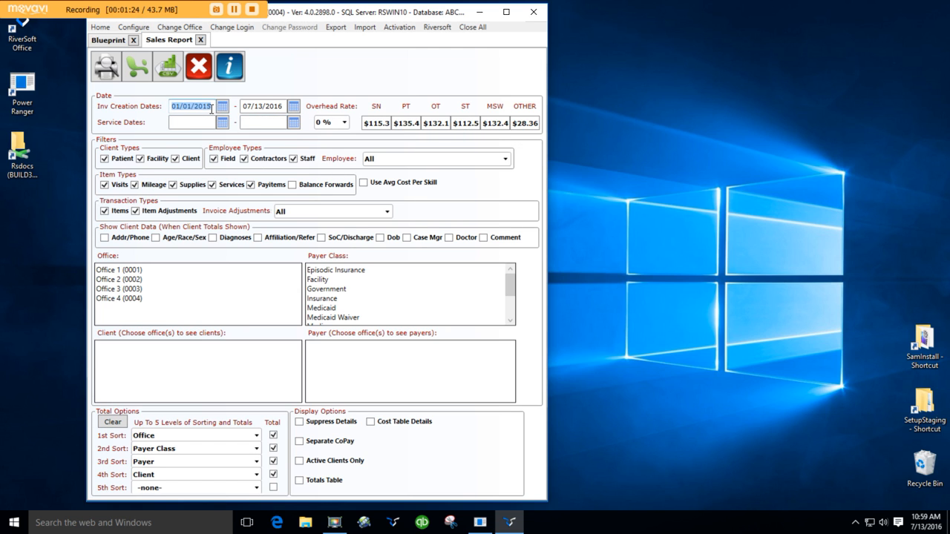
left_click(222, 106)
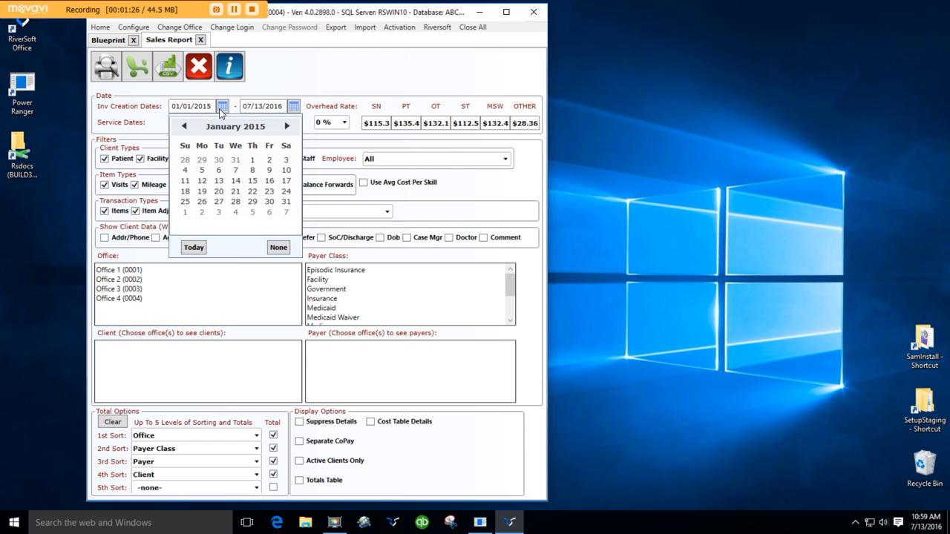
left_click(287, 127)
left_click(286, 126)
left_click(287, 127)
left_click(287, 126)
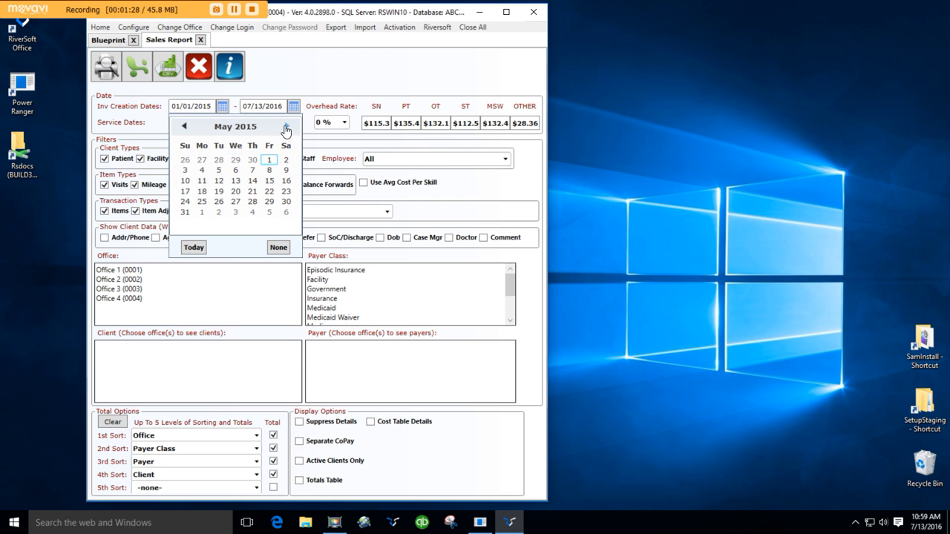
left_click(287, 126)
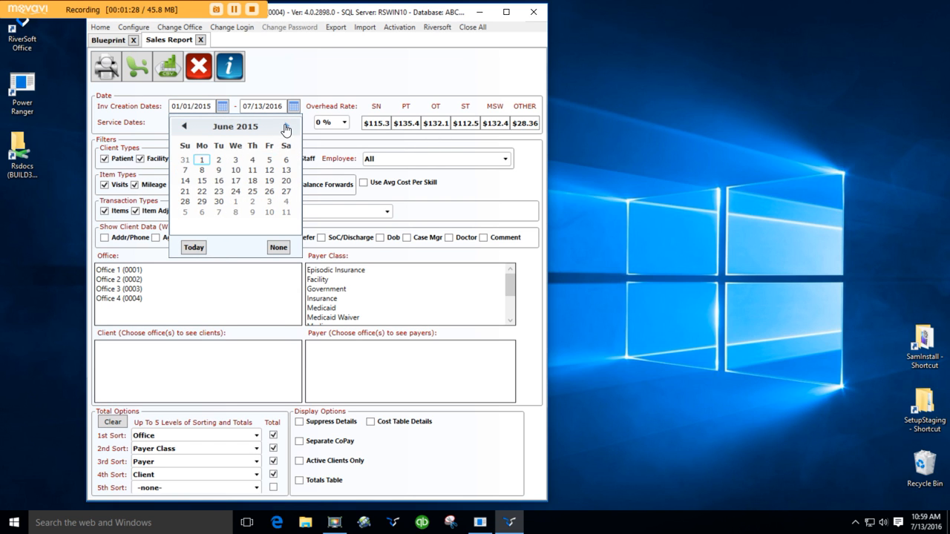
left_click(203, 182)
left_click(304, 84)
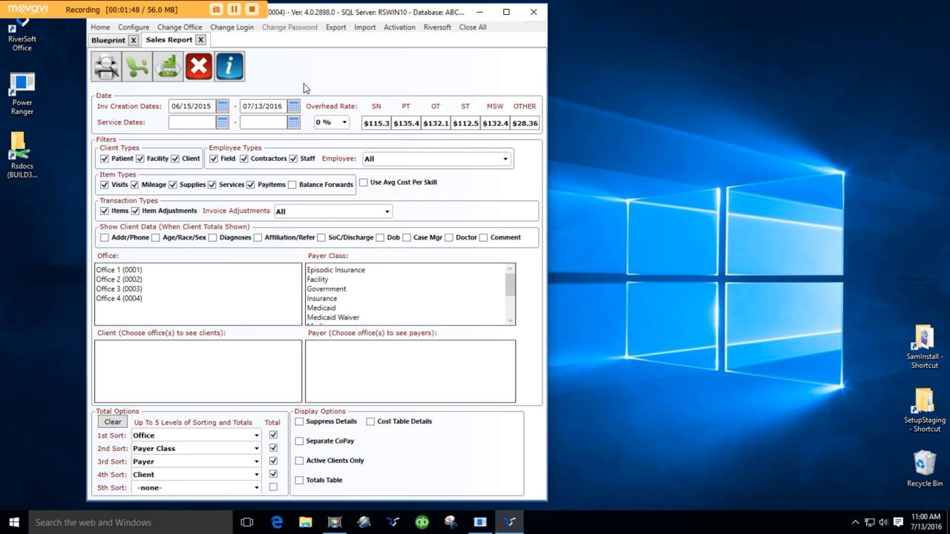
Check the available overhead rates without changing the rate, and enable the use of average cost per skill
left_click(336, 126)
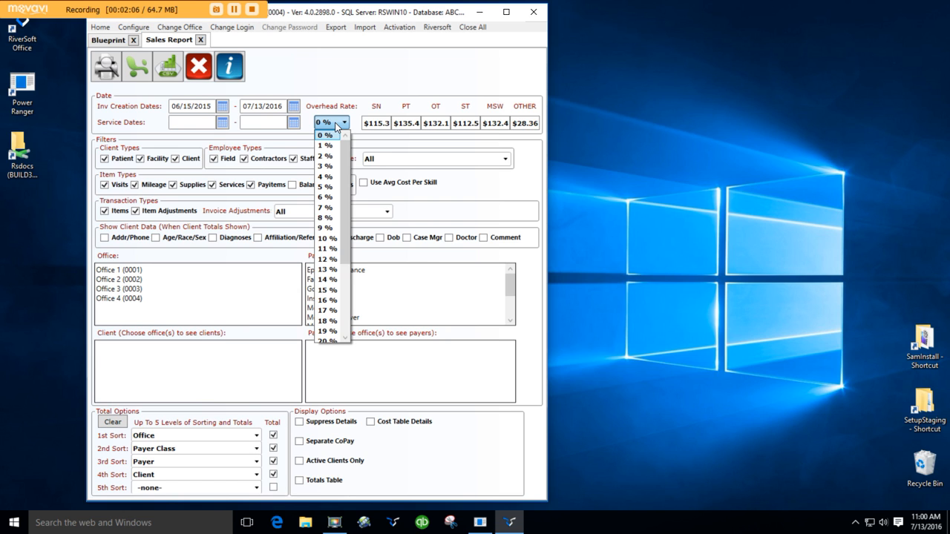
left_click(351, 75)
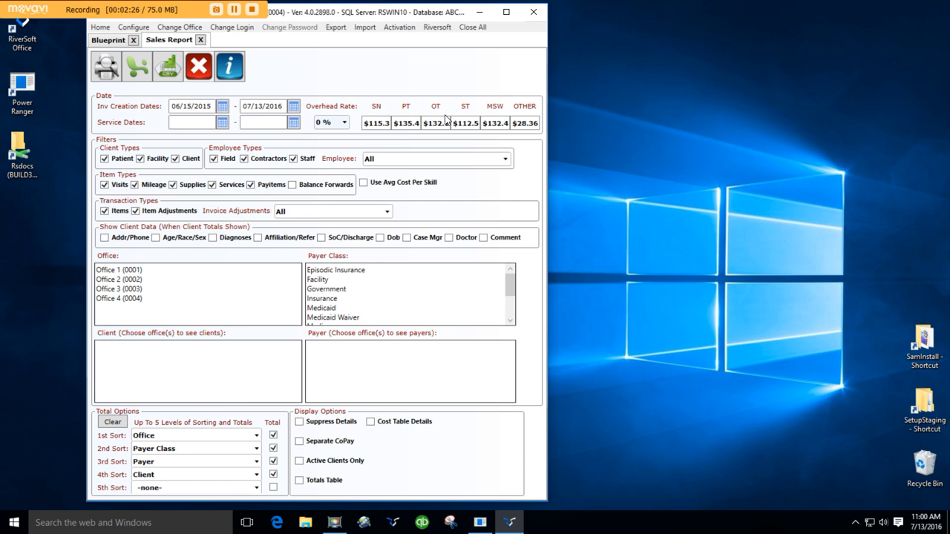
left_click(364, 184)
Exclude the Items transaction type from the report, acknowledge the notice, and include it again
left_click(105, 211)
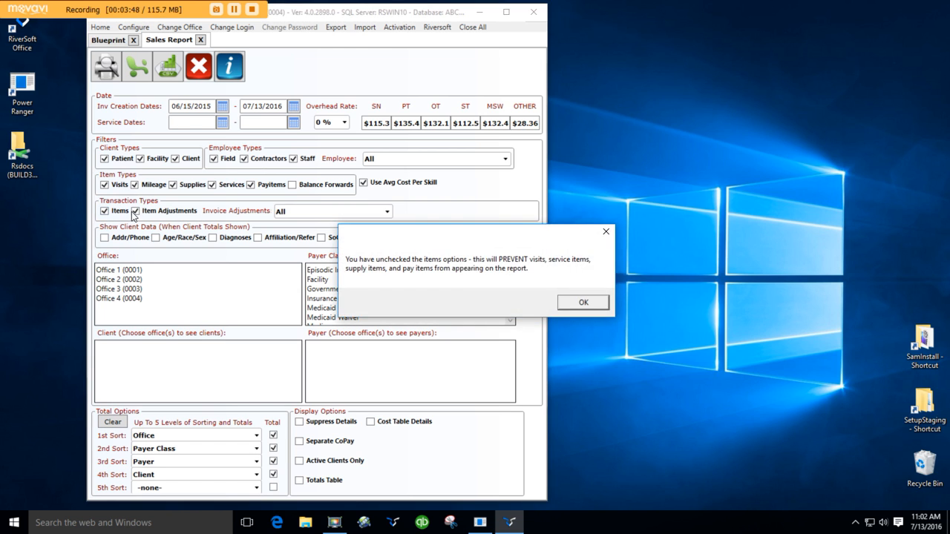
left_click(573, 303)
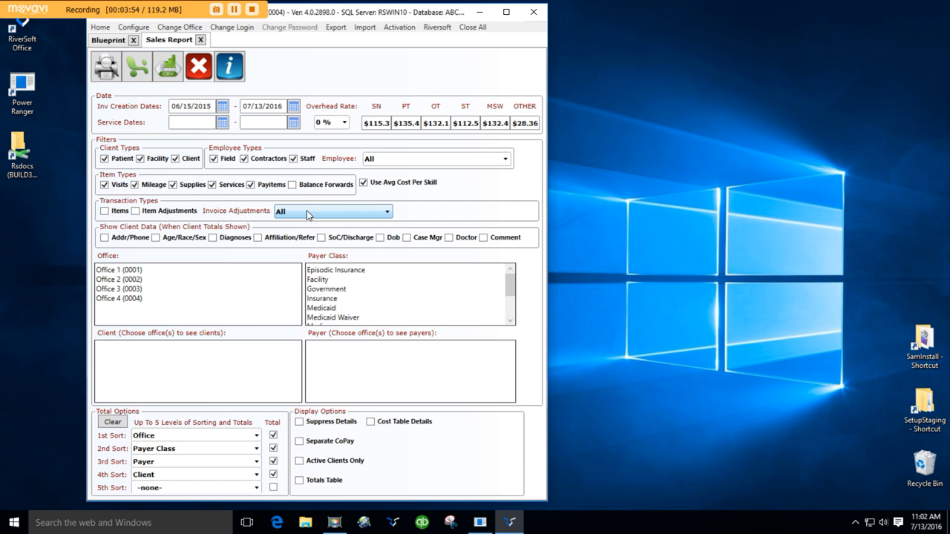
left_click(105, 212)
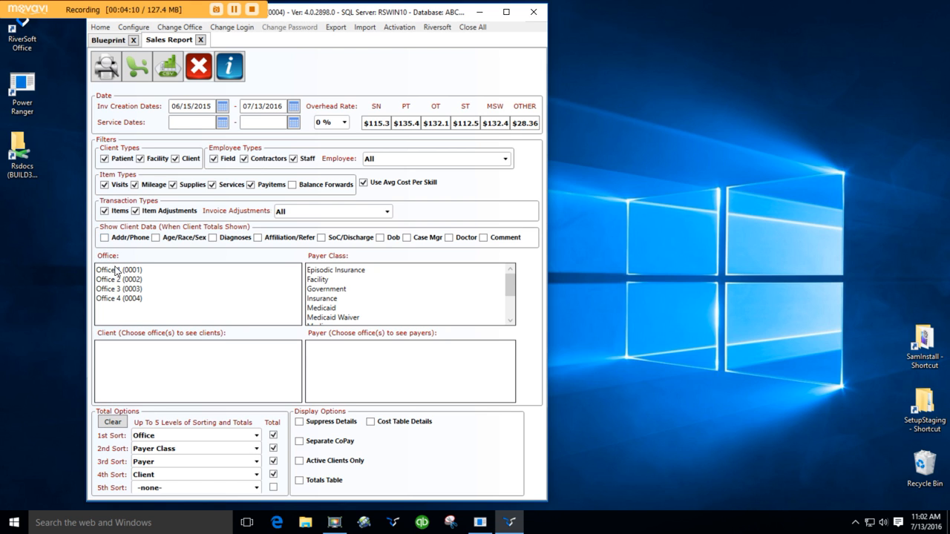
Restrict the report to Office 4 (0004), generate the sales report, and close the resulting PDF
left_click(128, 301)
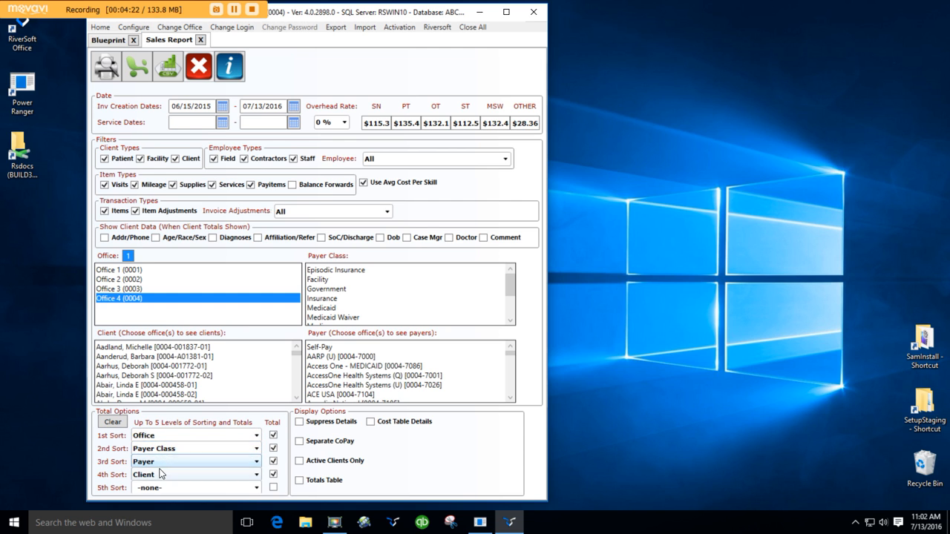
left_click(107, 71)
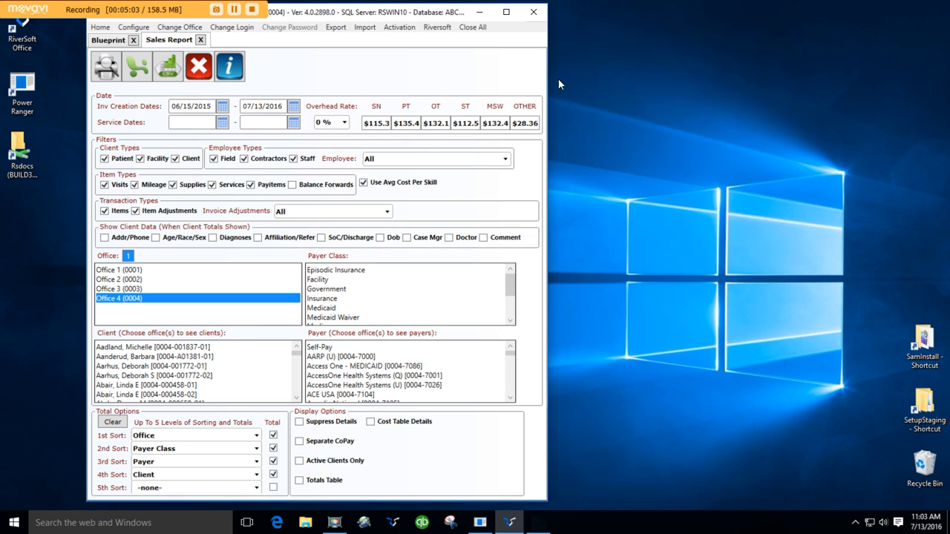
left_click(782, 15)
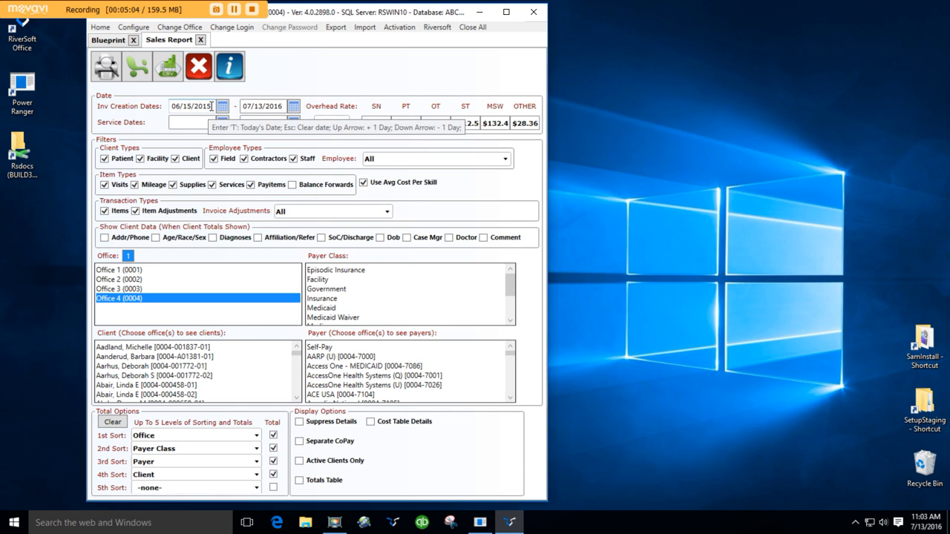
Change the start of the invoice creation date range to 06/15/2016
left_click(212, 106)
left_click(212, 106)
key("BackSpace")
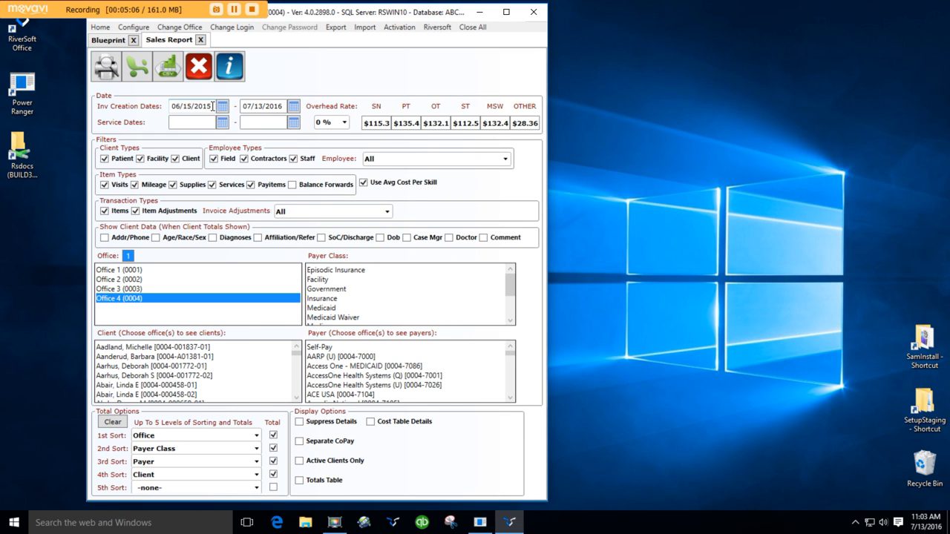
type("6")
key("Tab")
Generate the sales report for the shortened date range, review its client, payer and payer class totals, and close the PDF
left_click(112, 70)
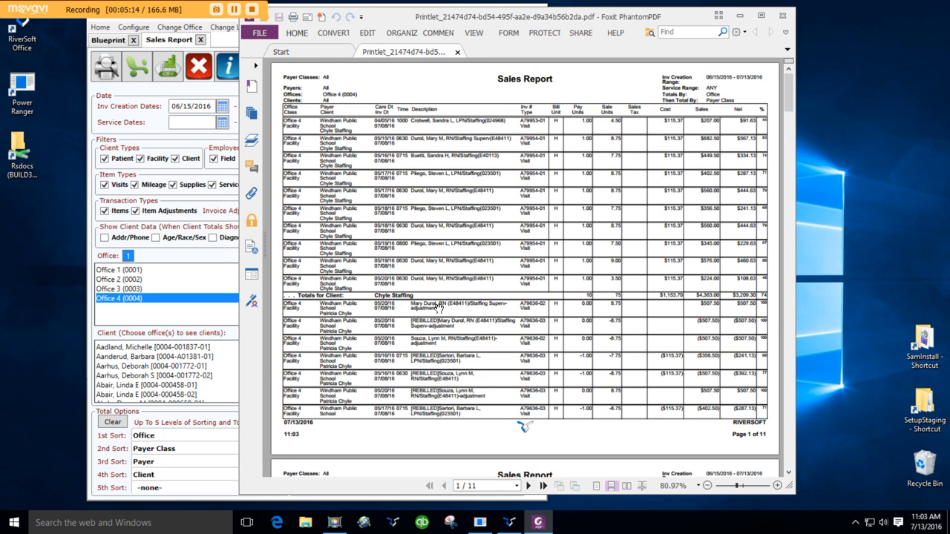
scroll(439, 308, "down", 9)
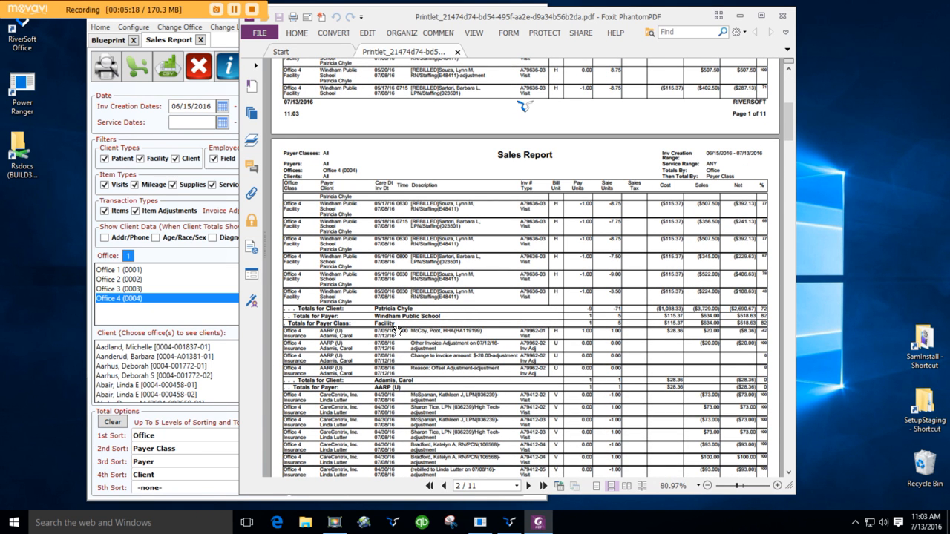
scroll(401, 333, "down", 2)
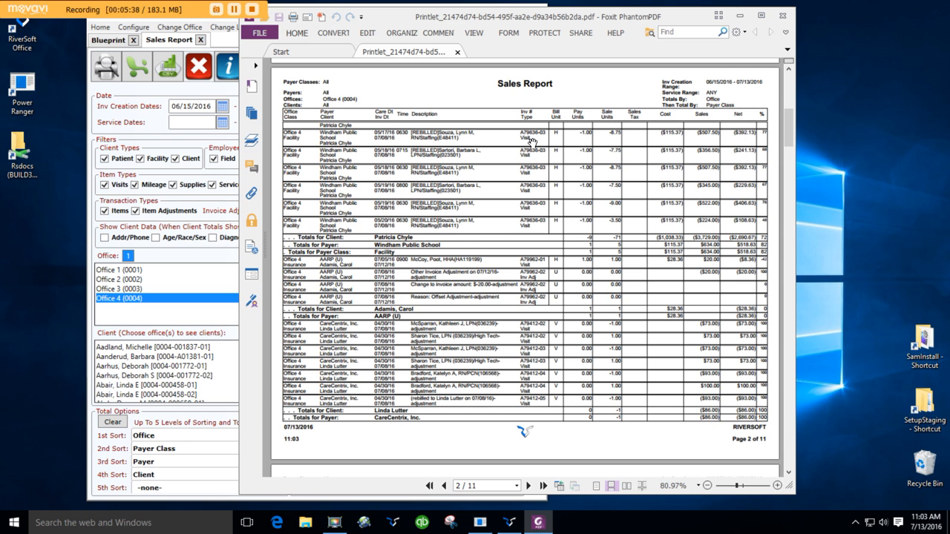
left_click(786, 18)
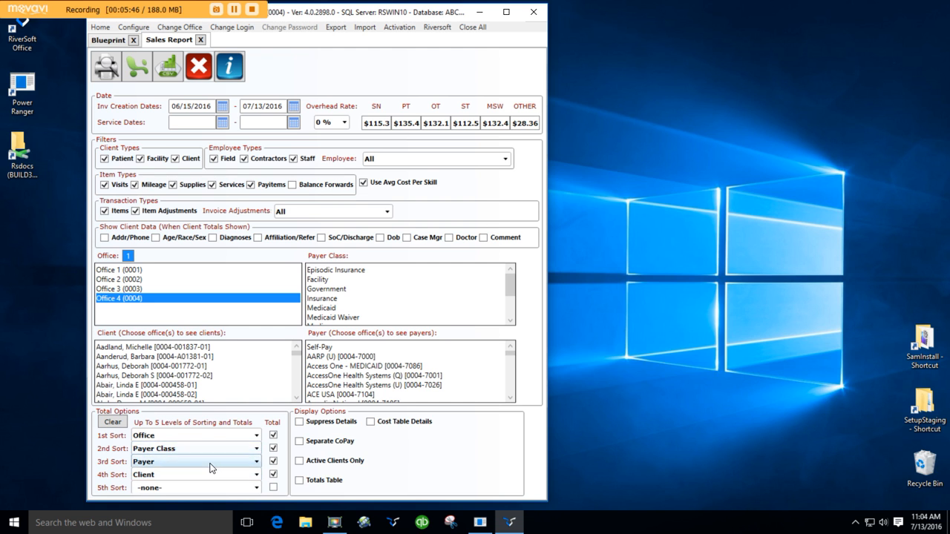
left_click(251, 436)
scroll(231, 387, "up", 6)
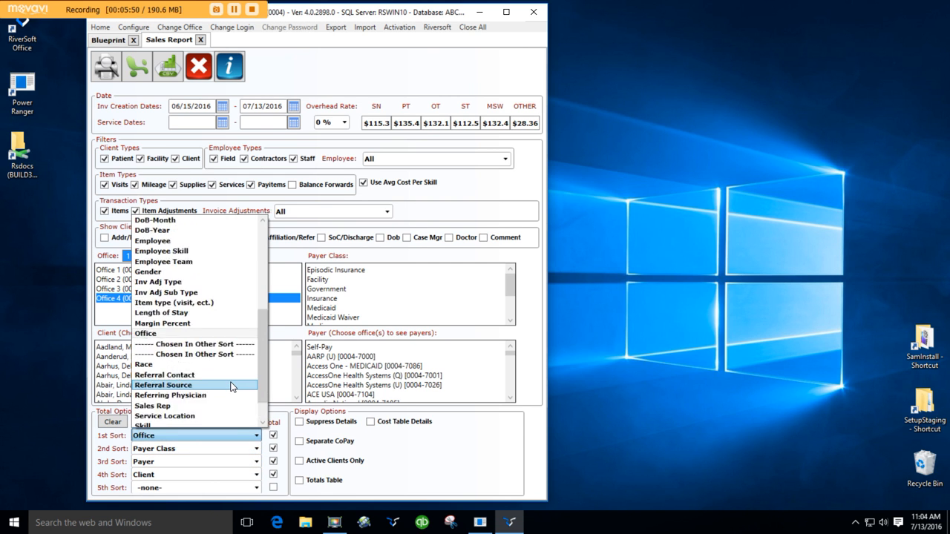
scroll(230, 386, "down", 3)
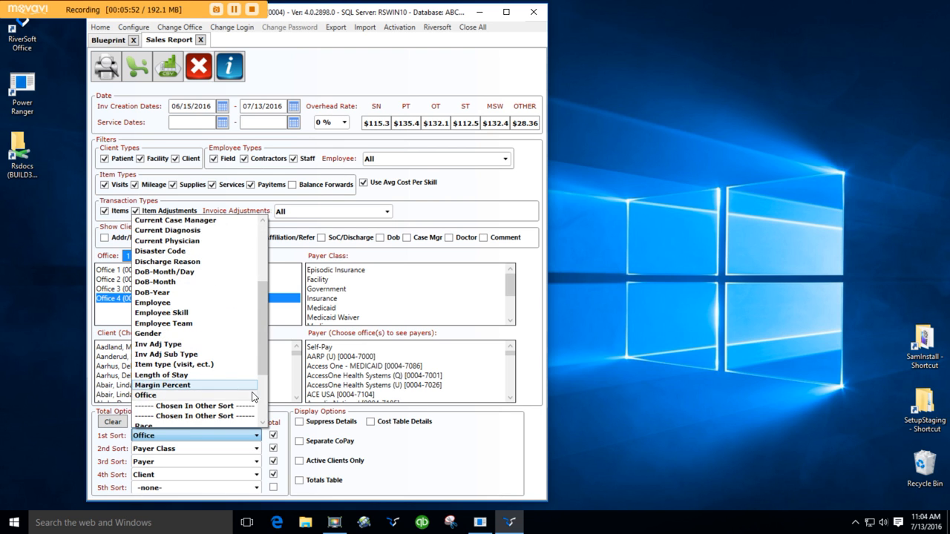
left_click(364, 438)
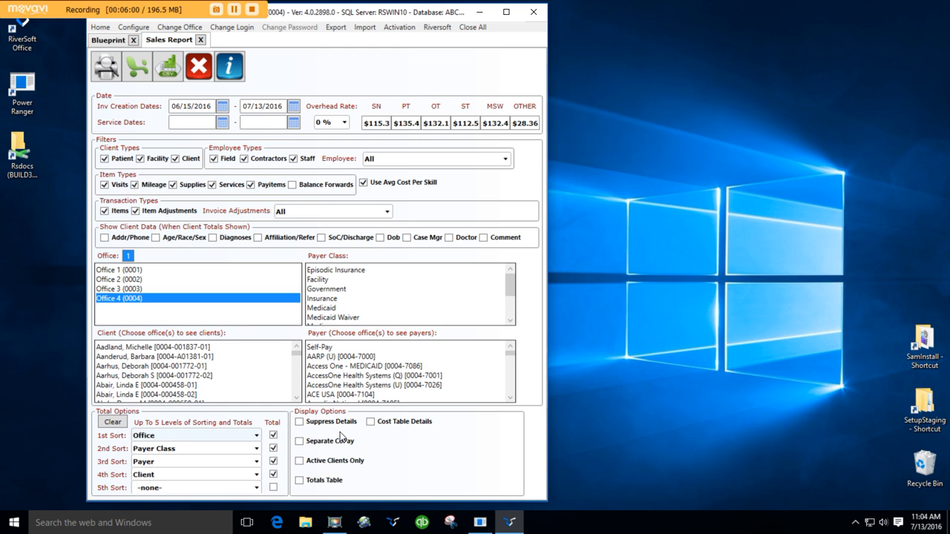
Clear all sorting and total options, and set the first sort level to ZIP and the second to Client
left_click(113, 423)
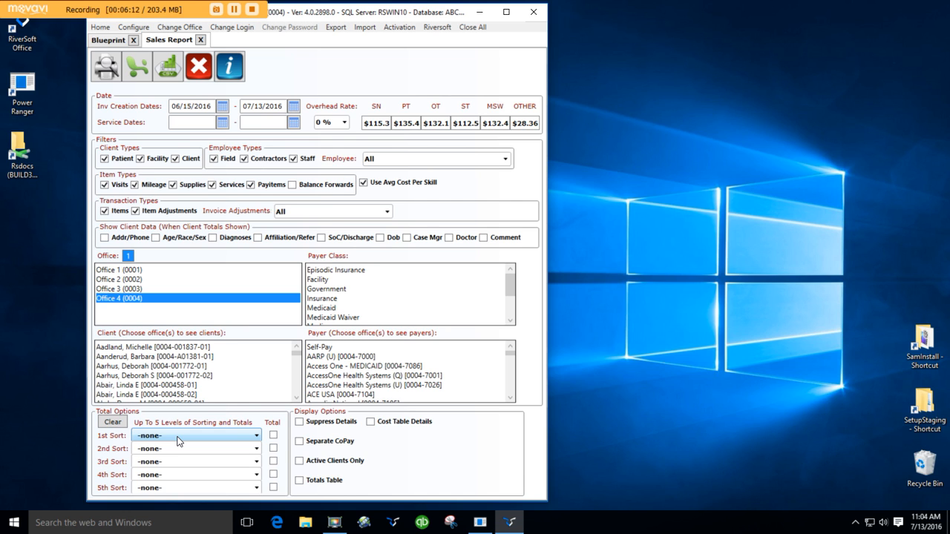
left_click(256, 436)
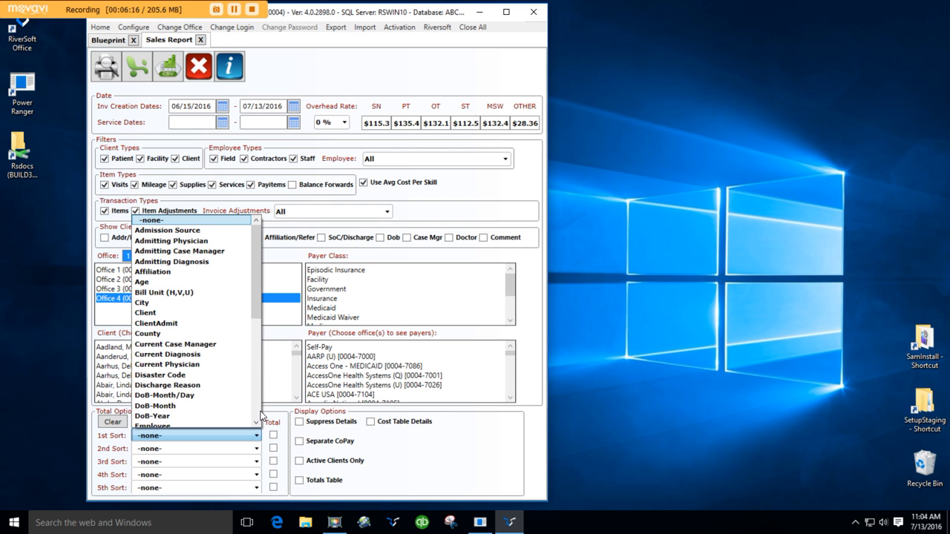
left_click(260, 415)
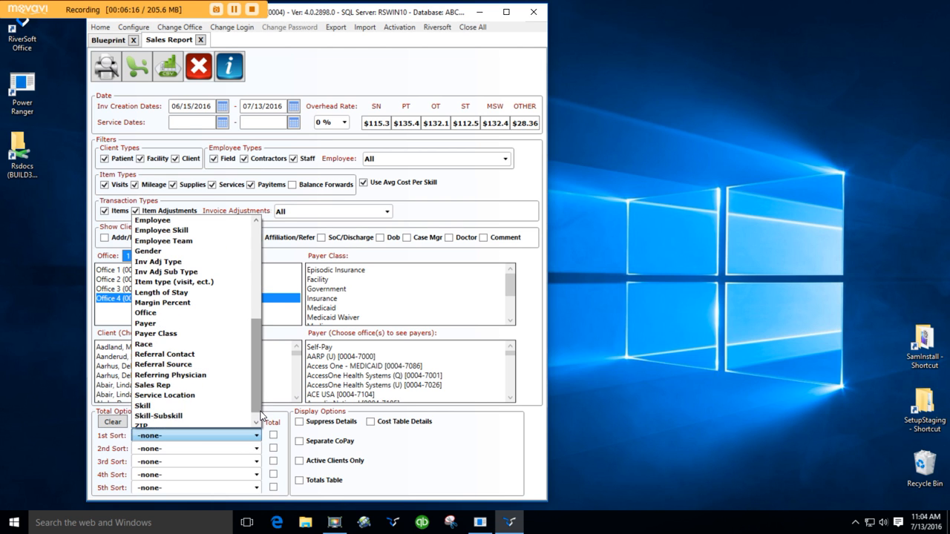
left_click(145, 422)
left_click(165, 448)
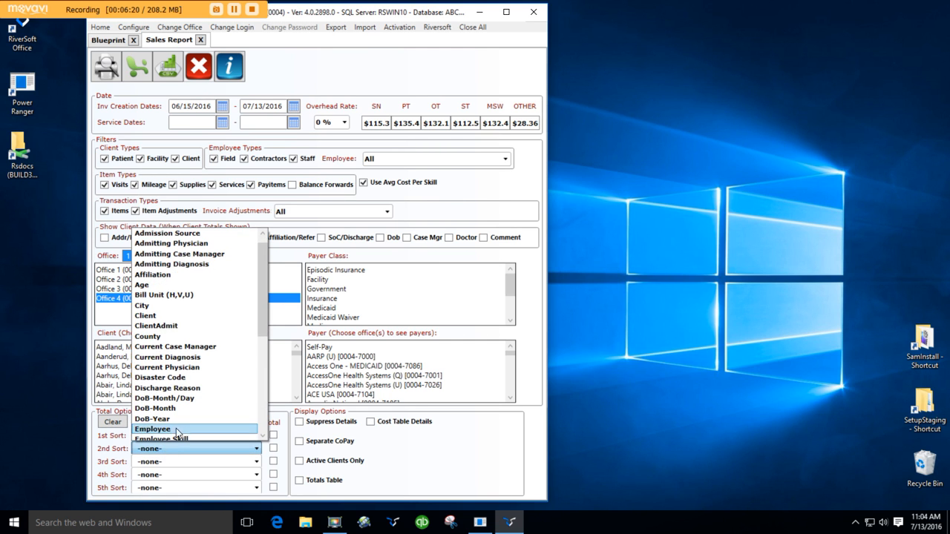
left_click(158, 317)
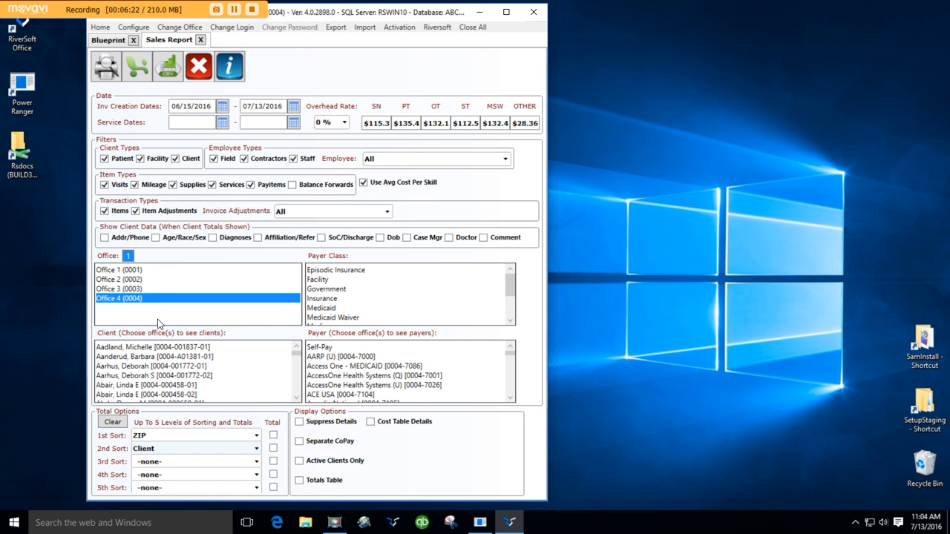
Generate the sales report sorted by ZIP and client, and review it through to the totals on the last page
left_click(115, 76)
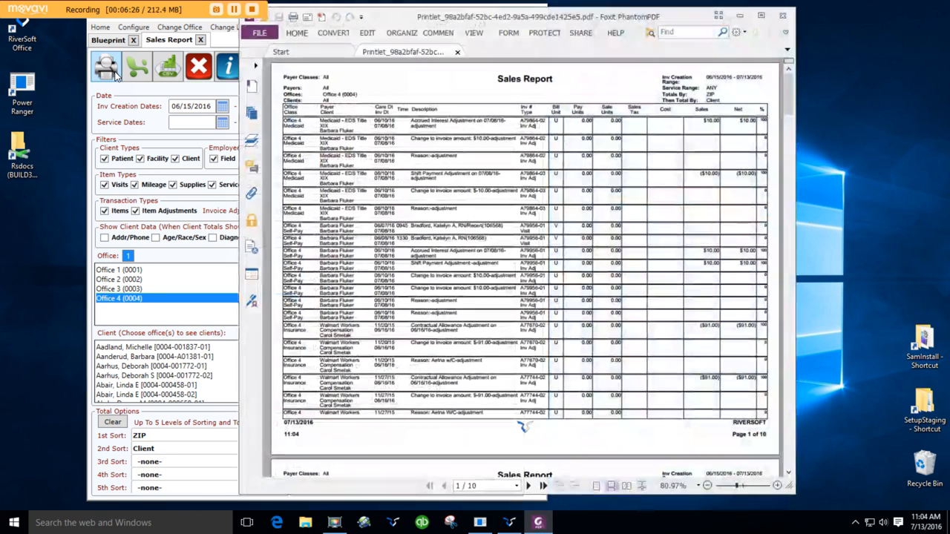
scroll(454, 293, "down", 10)
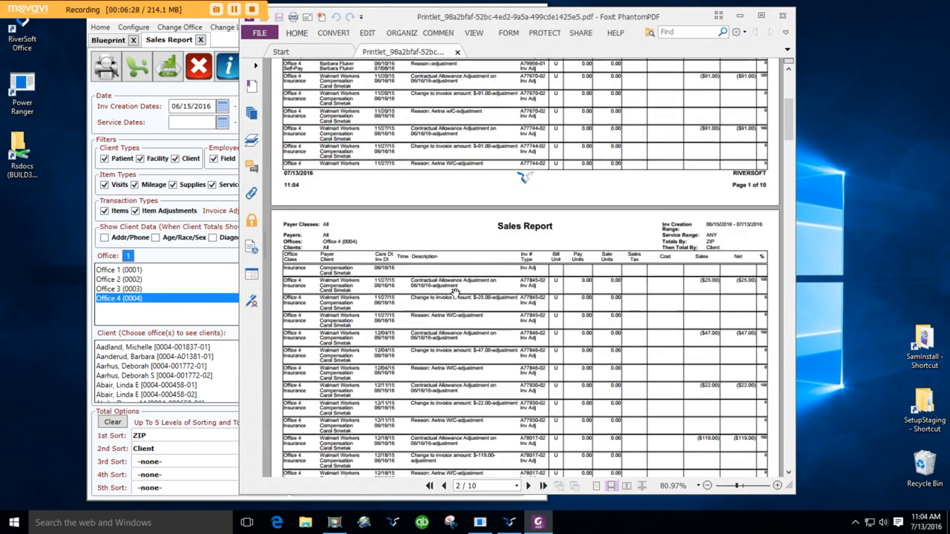
scroll(454, 293, "down", 20)
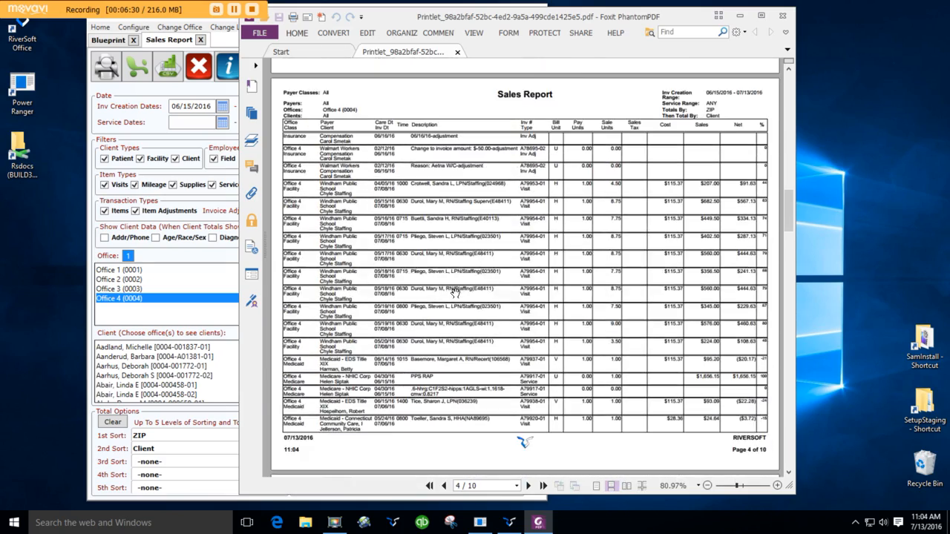
scroll(456, 288, "down", 20)
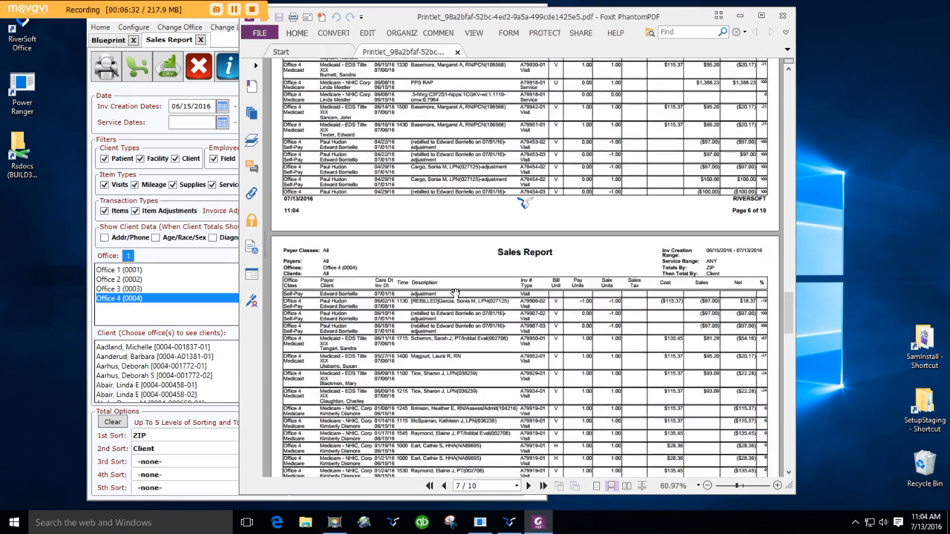
scroll(454, 293, "down", 20)
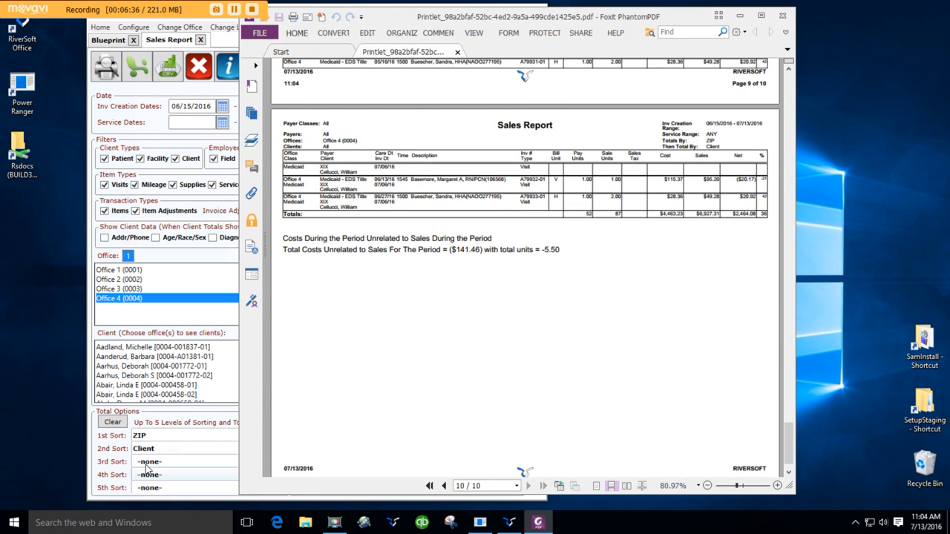
Turn on totals for the ZIP and Client sort levels and generate the sales report again
left_click(191, 424)
left_click(273, 436)
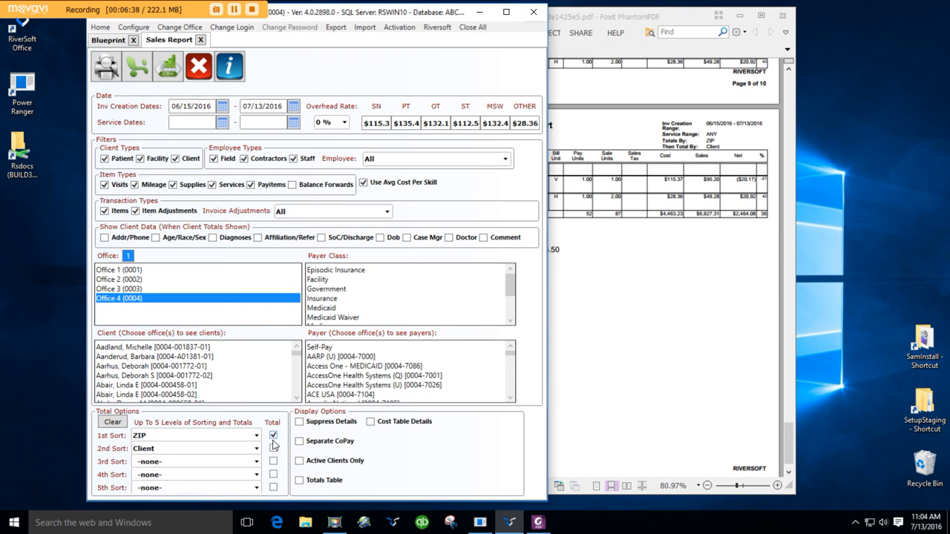
left_click(274, 449)
left_click(108, 68)
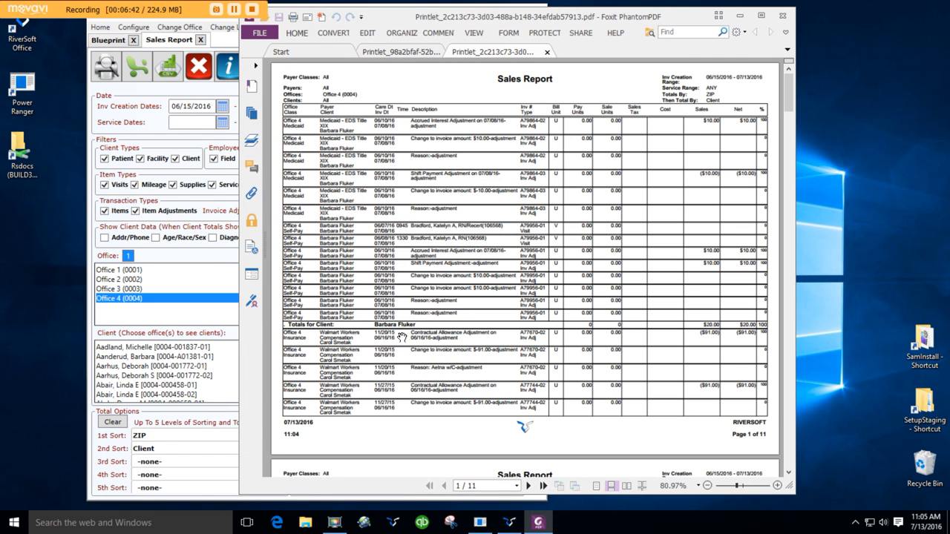
Review the subtotals by client and by ZIP in the generated report, and close the PDF
scroll(418, 324, "down", 10)
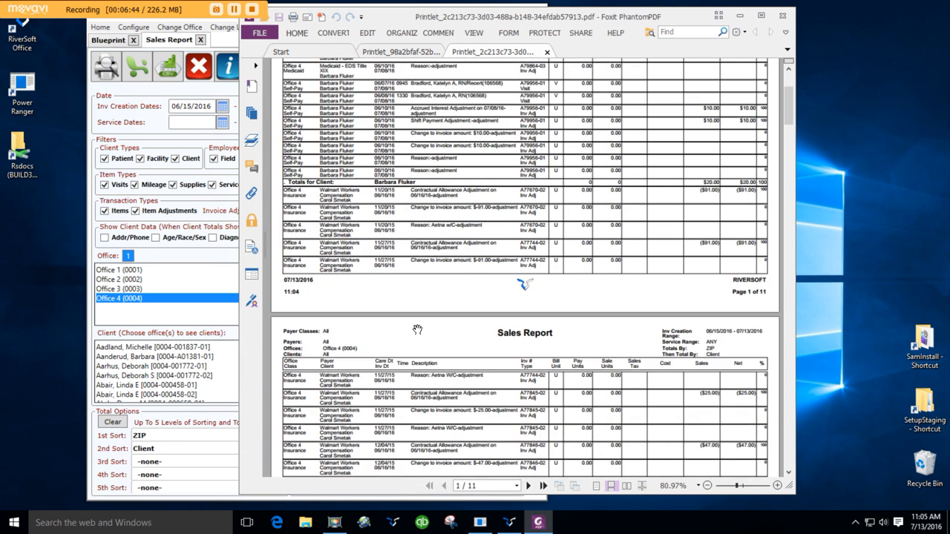
scroll(418, 325, "down", 10)
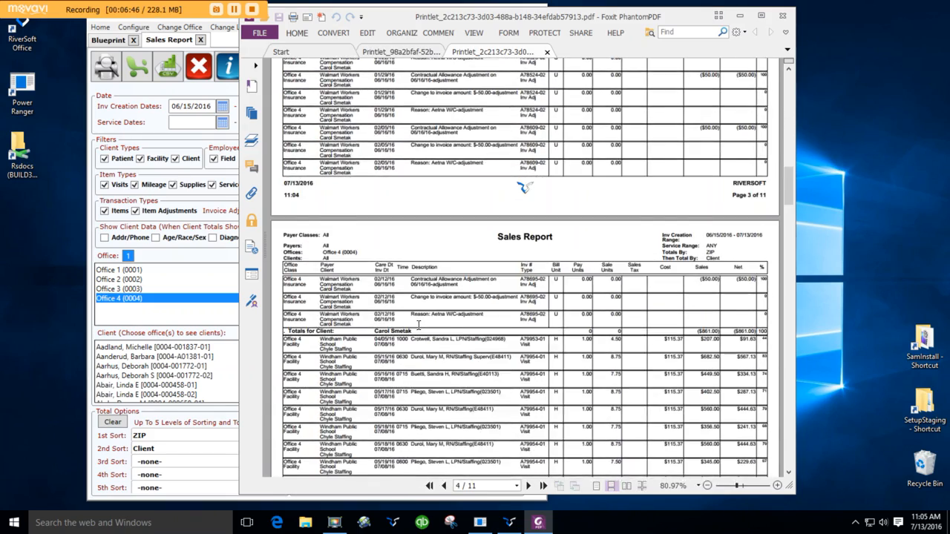
scroll(418, 325, "down", 12)
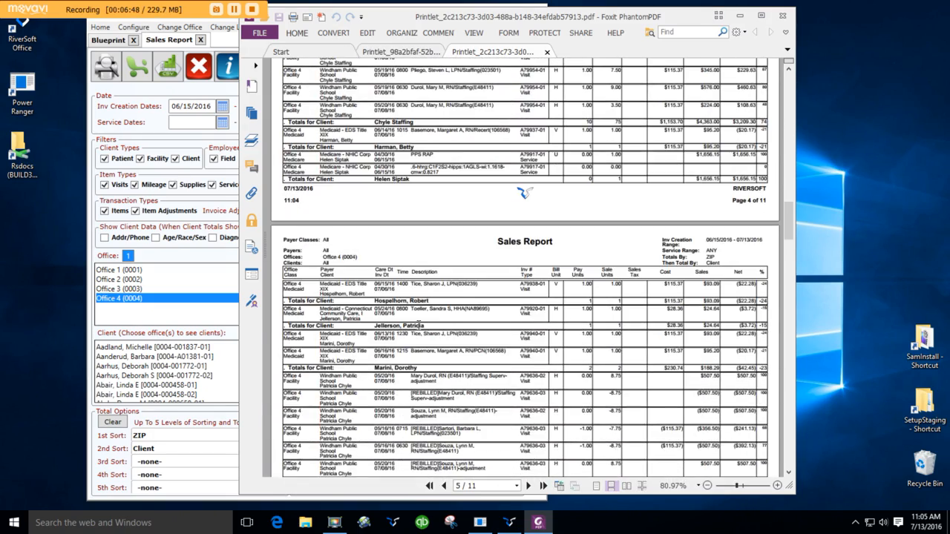
scroll(418, 327, "down", 4)
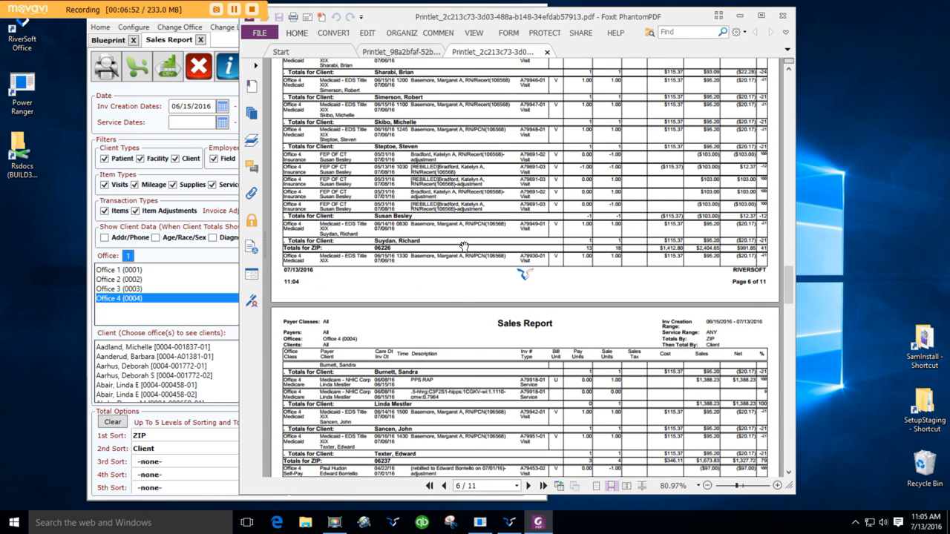
scroll(459, 256, "up", 3)
scroll(459, 256, "up", 2)
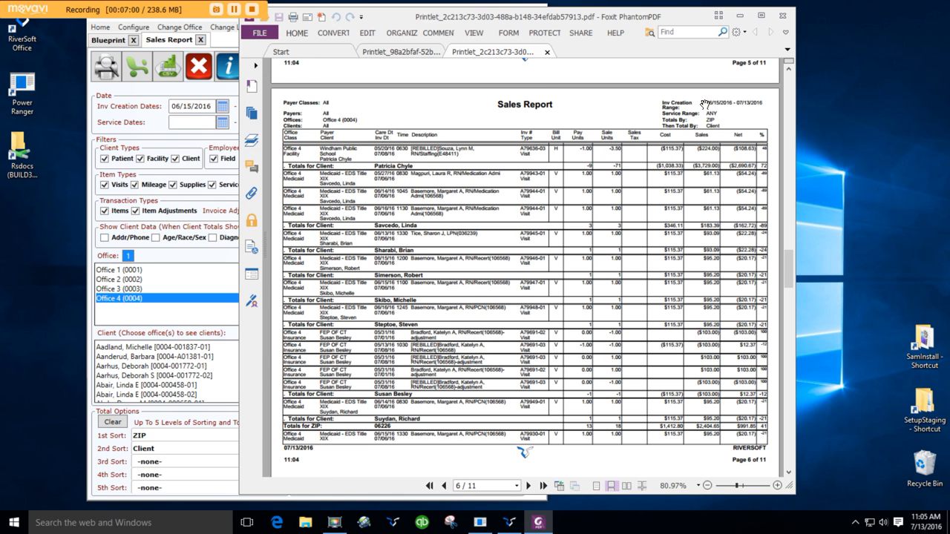
left_click(783, 17)
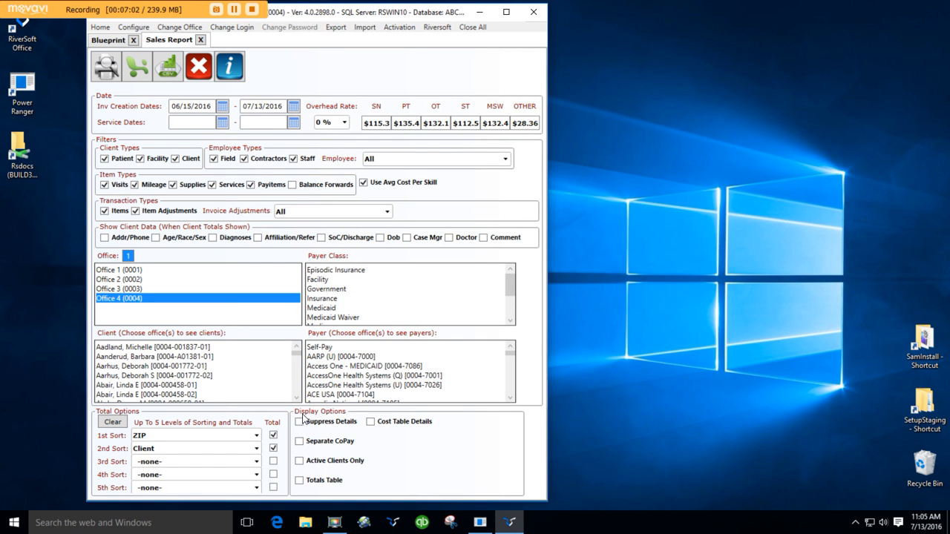
Suppress the detail lines and generate a totals-only version of the sales report
left_click(301, 421)
left_click(110, 71)
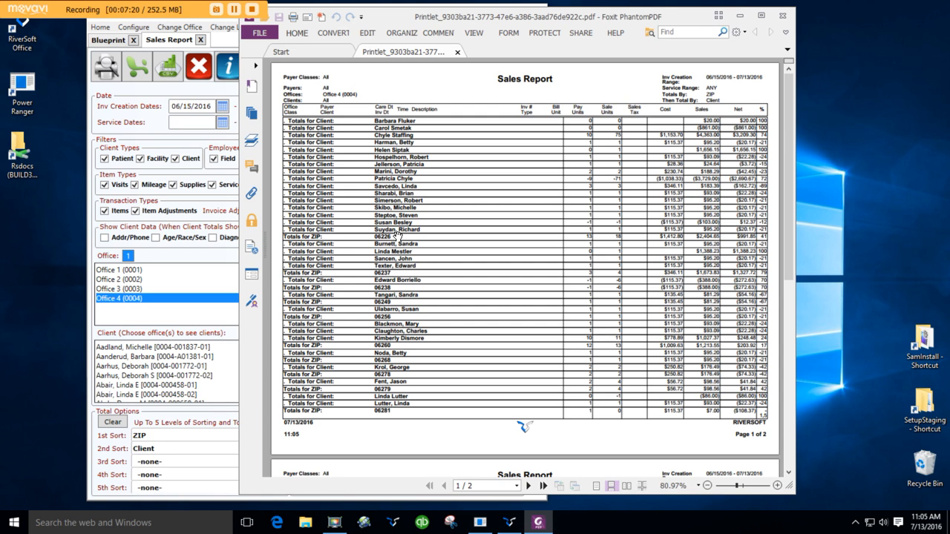
Include address/phone and diagnoses in the client data shown with the totals, and generate the sales report
left_click(162, 251)
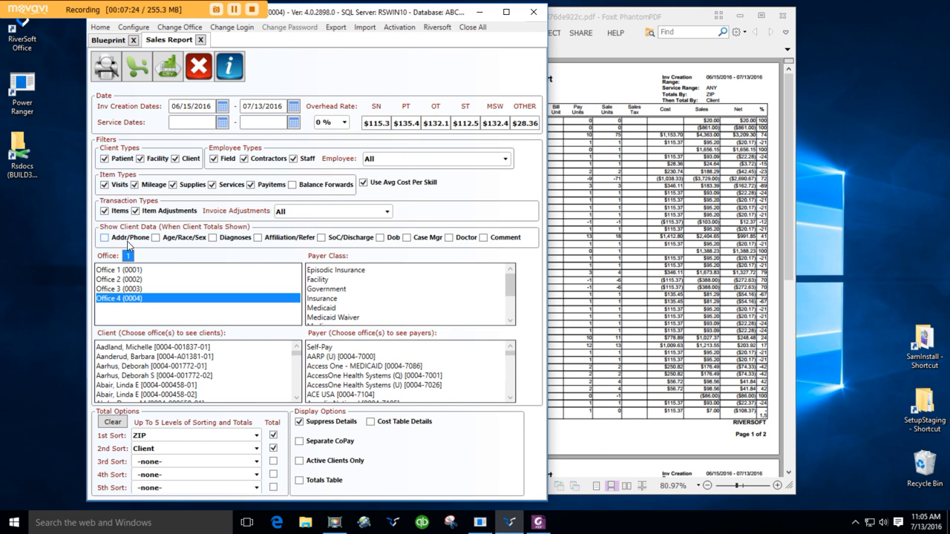
left_click(104, 238)
left_click(215, 239)
left_click(109, 71)
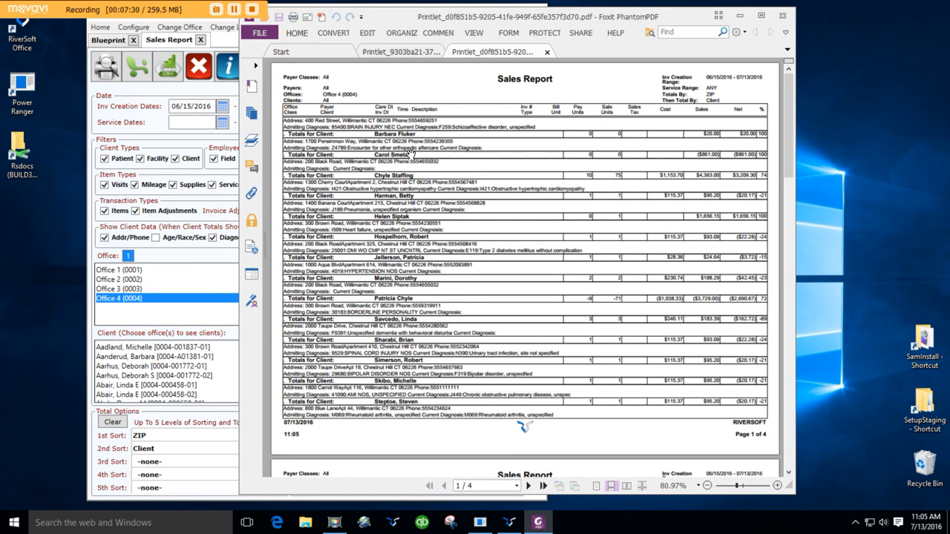
Review the client addresses, diagnoses and ZIP totals through page 3 of the report, and close the PDF
scroll(397, 315, "down", 5)
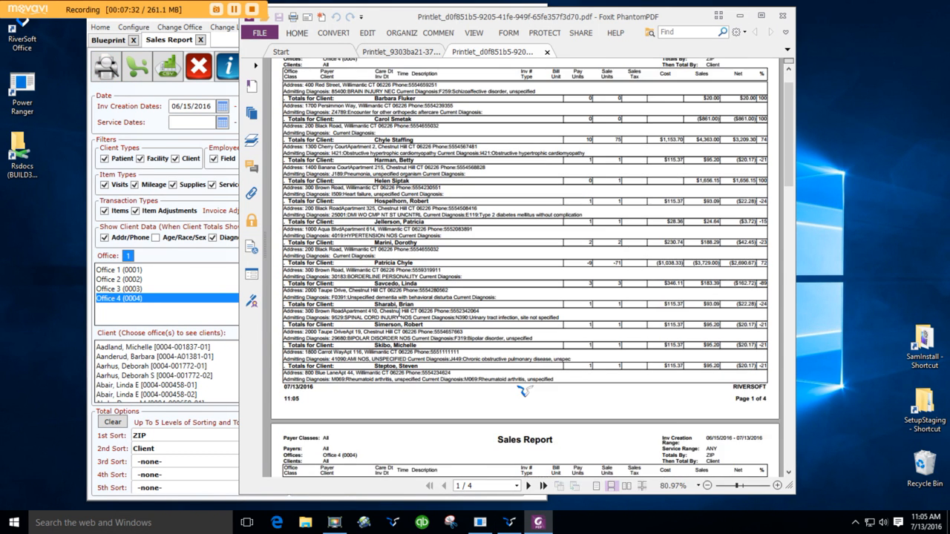
scroll(399, 315, "down", 12)
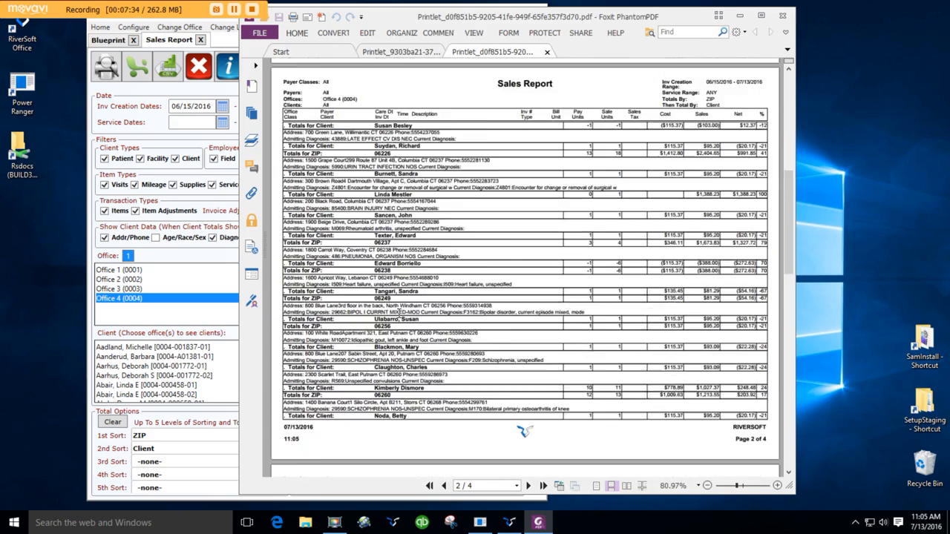
scroll(399, 315, "down", 2)
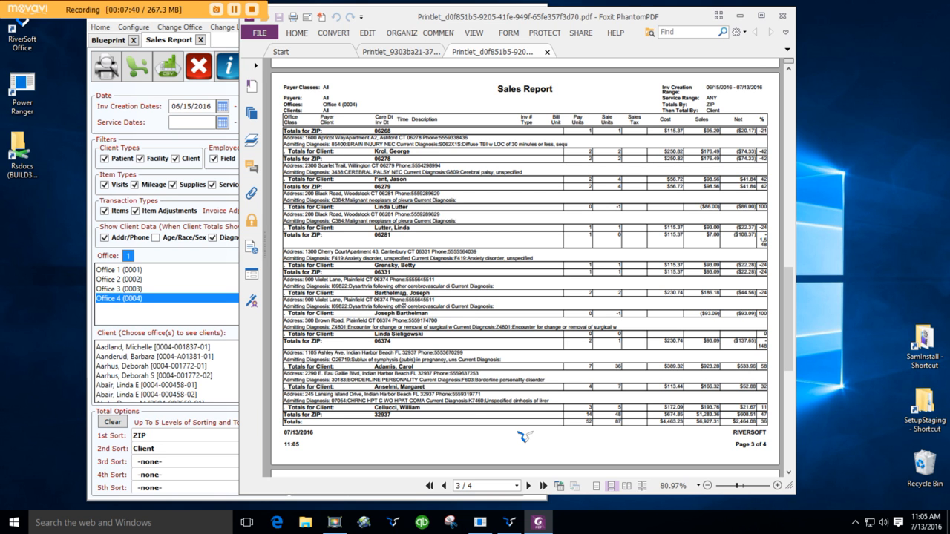
left_click(782, 15)
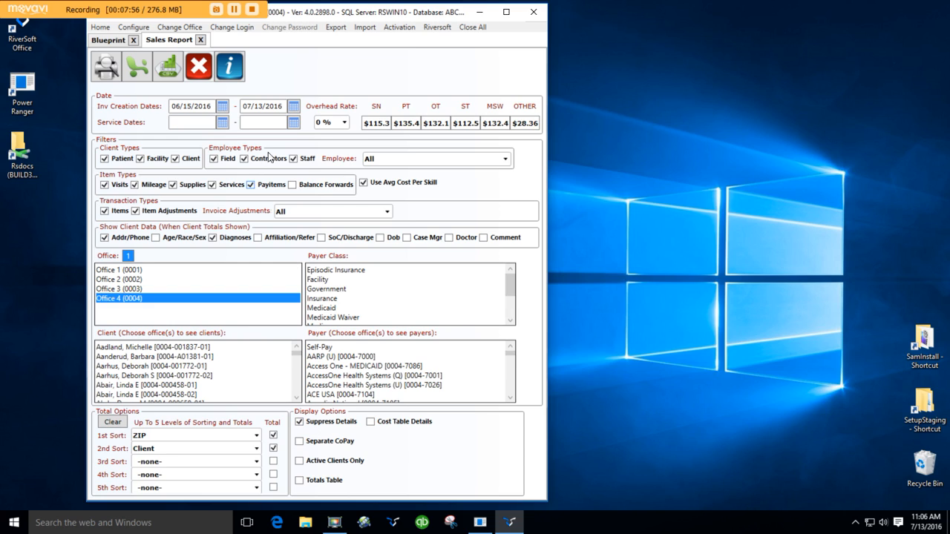
Open the sales report's help document, read its totaling options and Medicare and NY cost reporting tips, and close it
left_click(236, 77)
scroll(323, 281, "down", 10)
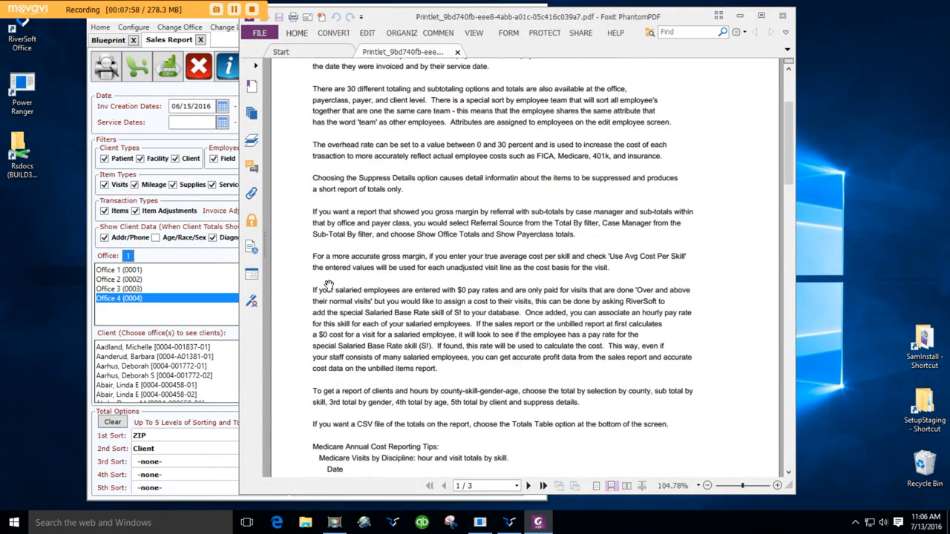
scroll(329, 285, "down", 3)
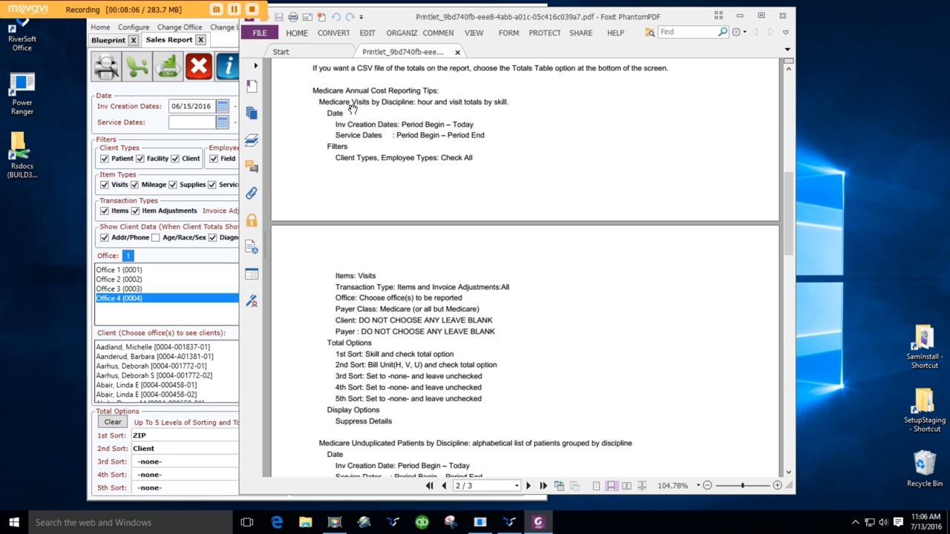
scroll(377, 260, "down", 3)
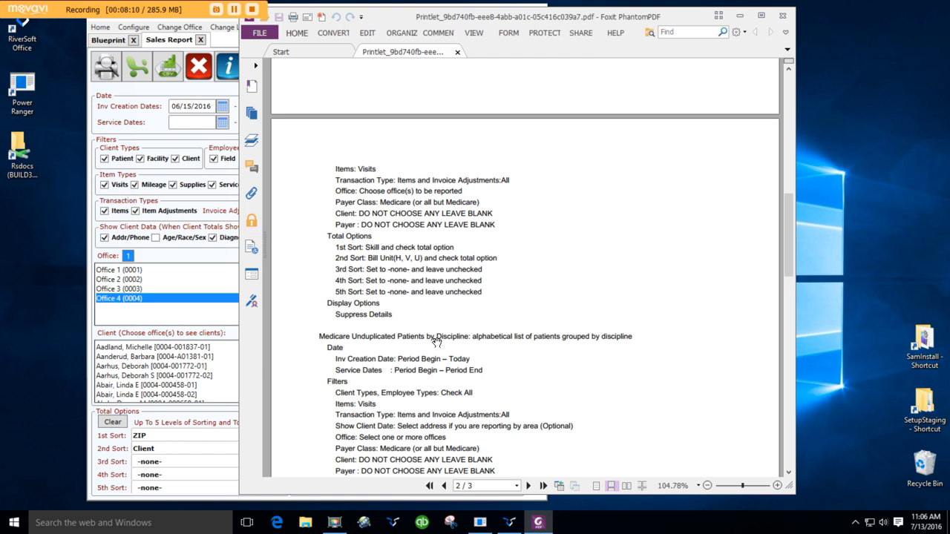
scroll(436, 338, "down", 3)
scroll(438, 338, "down", 8)
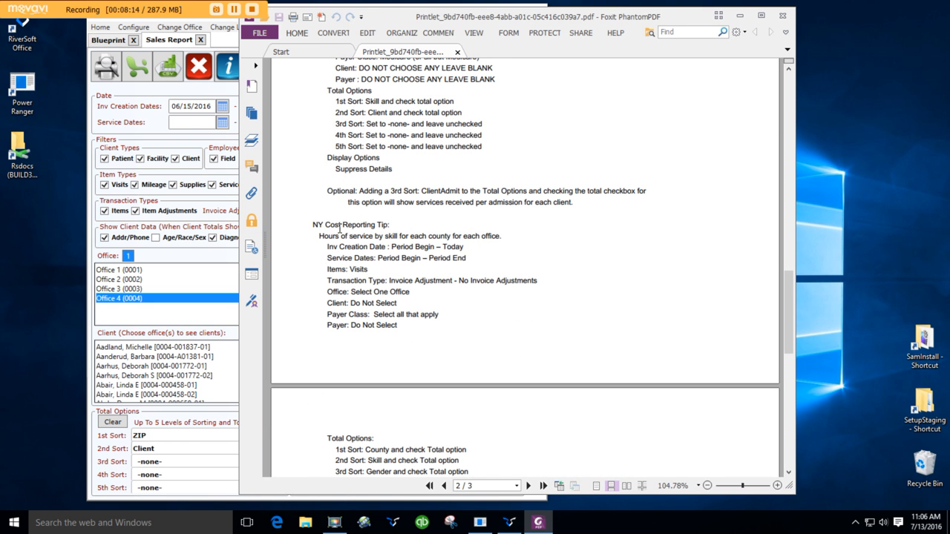
scroll(360, 230, "down", 2)
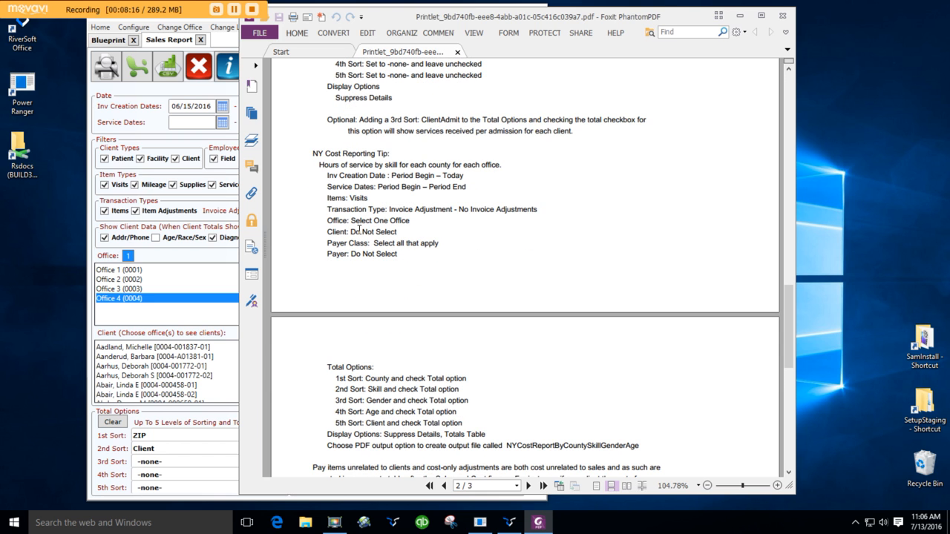
left_click(782, 16)
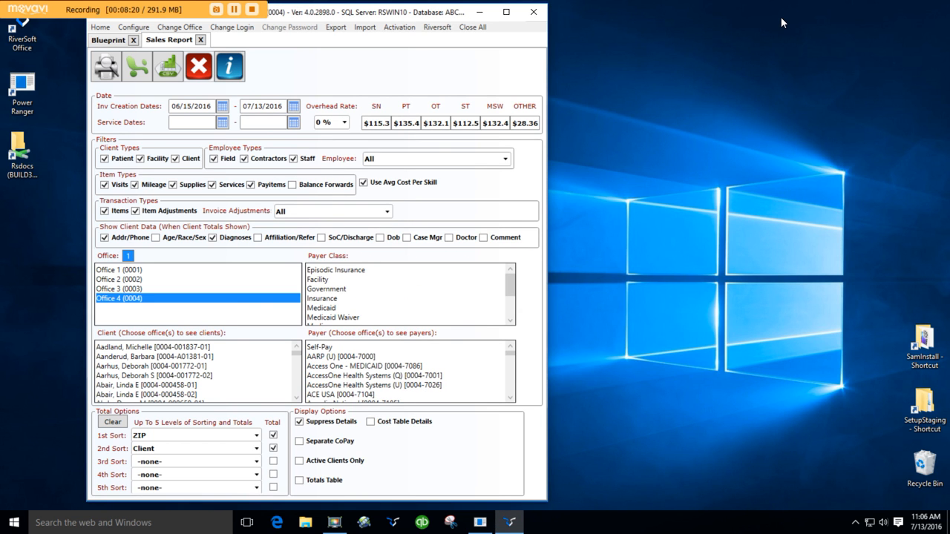